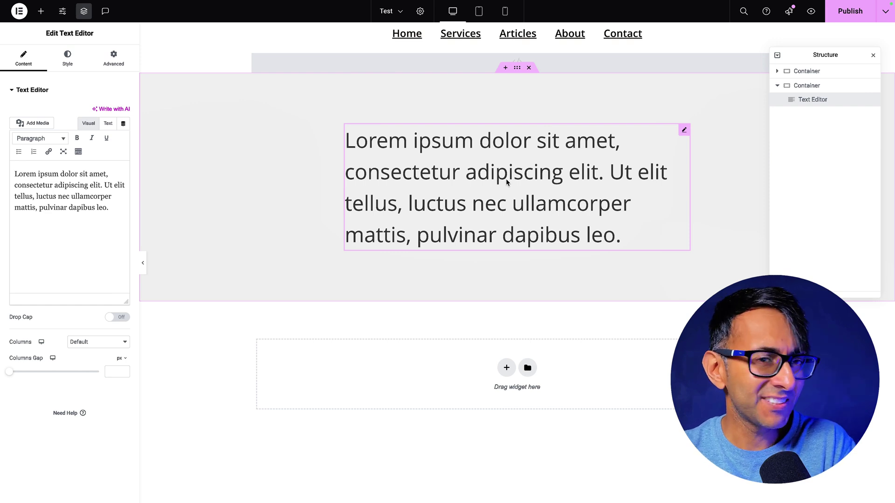
- Edit the Lorem ipsum text in the side editor and expand its toolbar to show the text colour choices
click(500, 208)
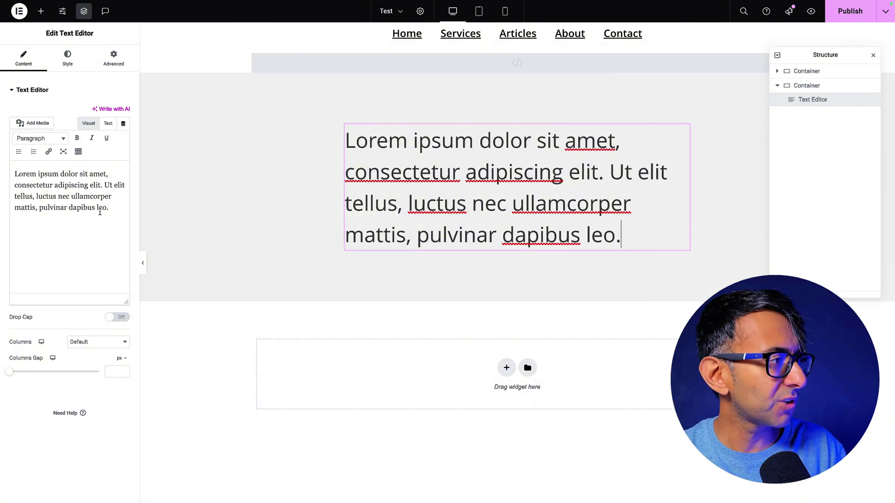
click(81, 196)
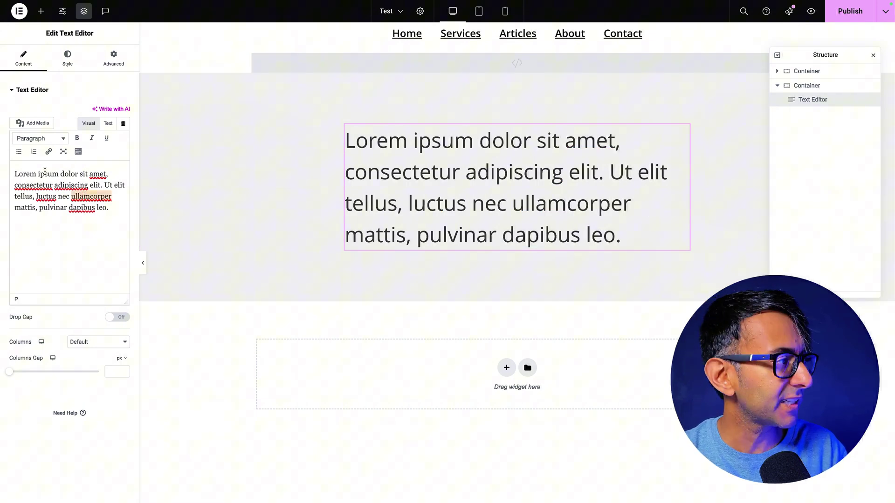
click(78, 151)
click(59, 169)
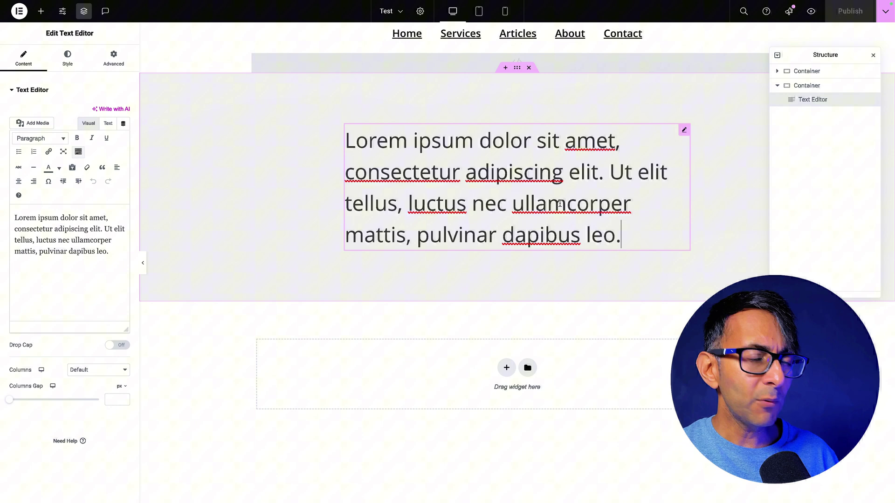
- Select the word 'ullamcorper' and bring up its text colour palette
double_click(89, 240)
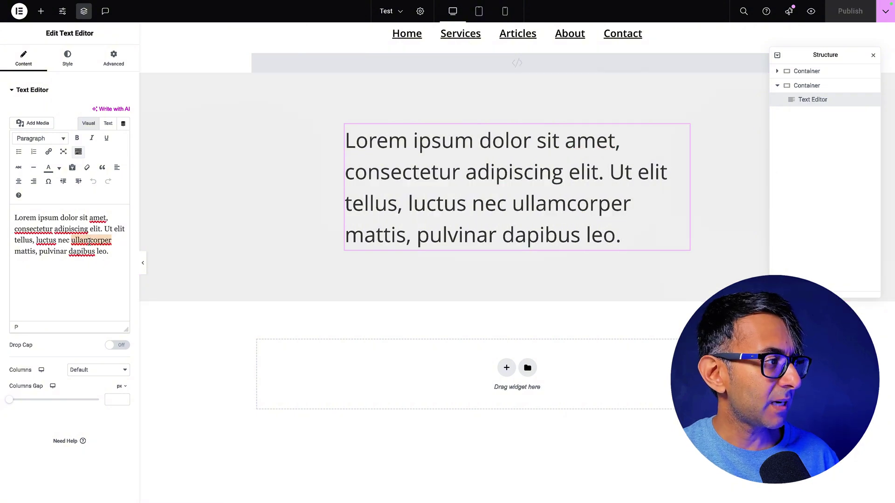
click(60, 170)
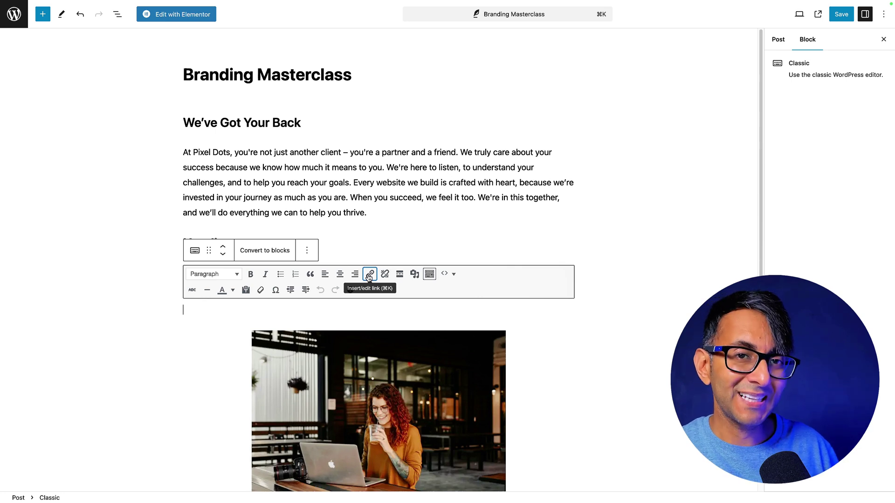
- Show the Classic block's text colour dropdown with its four brand swatches
click(233, 291)
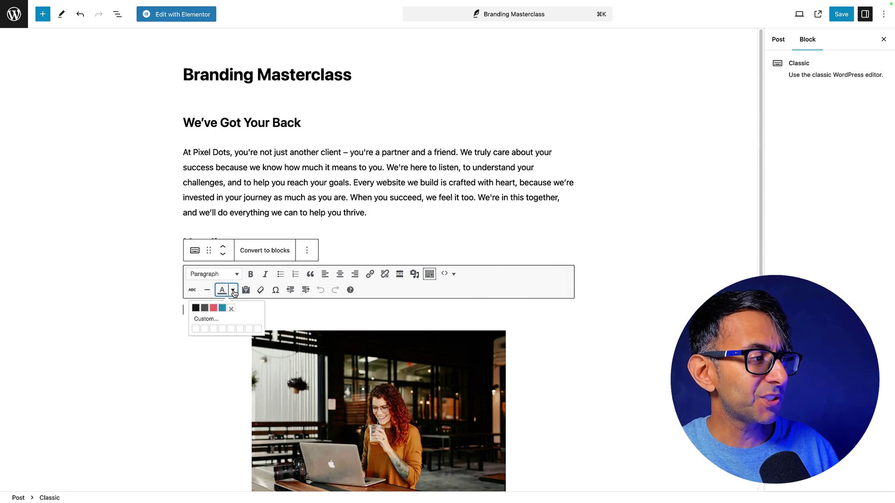